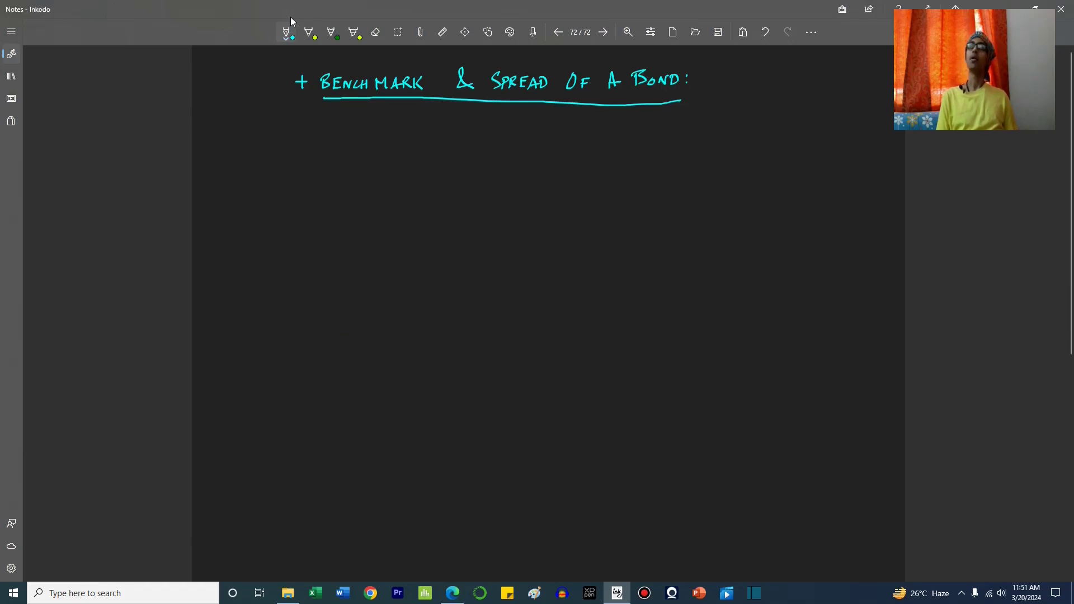
- Write '5yr Bond (corporate bond) → 10%' under the title
mouse_move(271, 157)
mouse_down()
mouse_move(287, 170)
mouse_move(346, 151)
mouse_move(367, 167)
mouse_up()
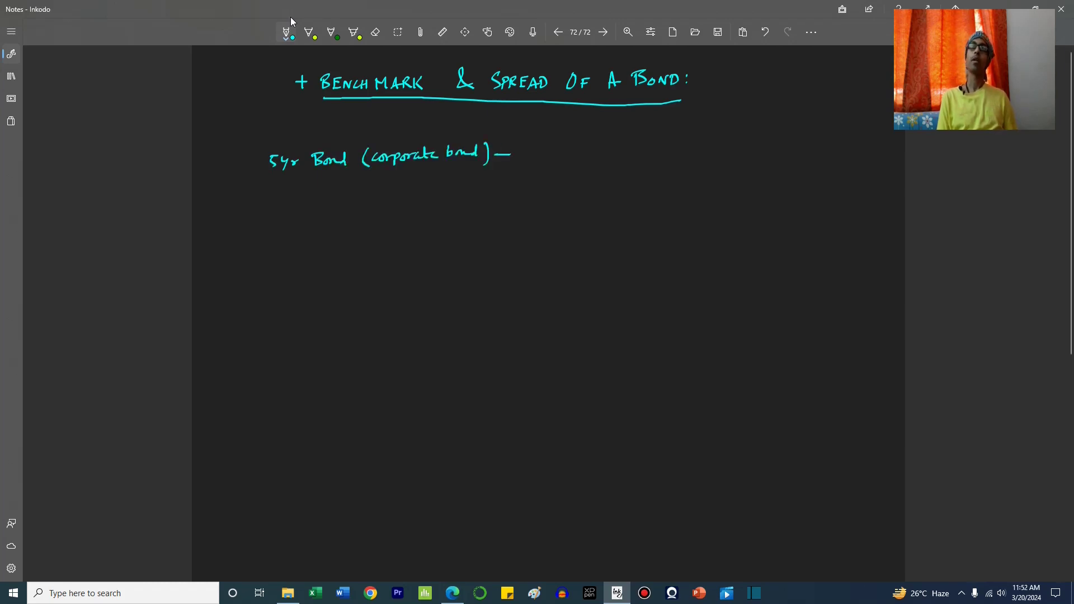
mouse_move(504, 150)
mouse_down()
mouse_move(509, 163)
mouse_move(546, 149)
mouse_move(559, 160)
mouse_up()
click(569, 157)
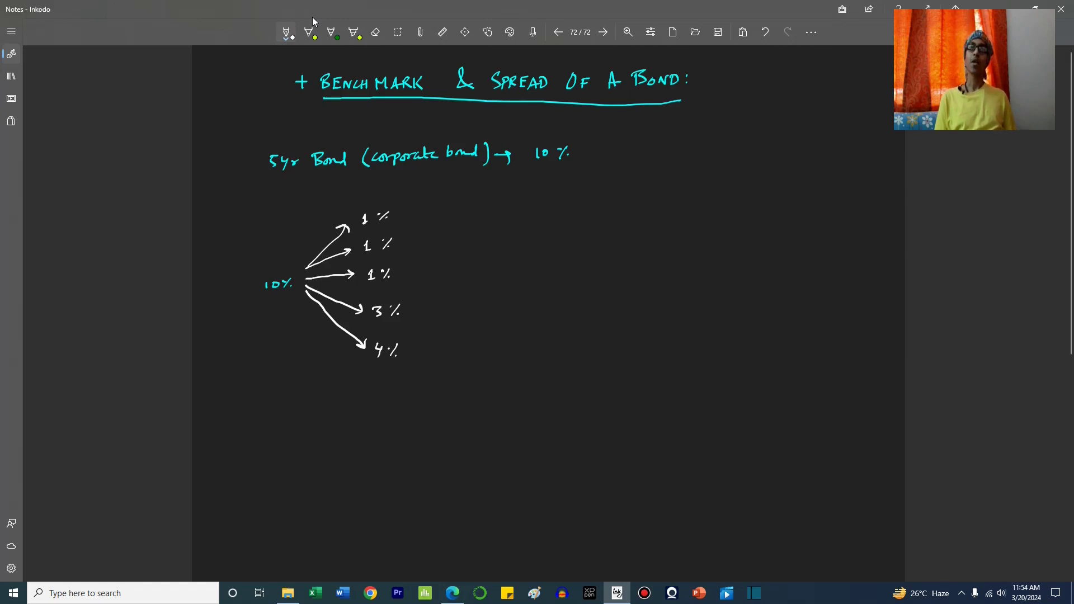
- Label the 4% branch 'real GDP (%)' and the 3% branch 'inflation', and arrow the third 1%
drag(410, 350, 505, 341)
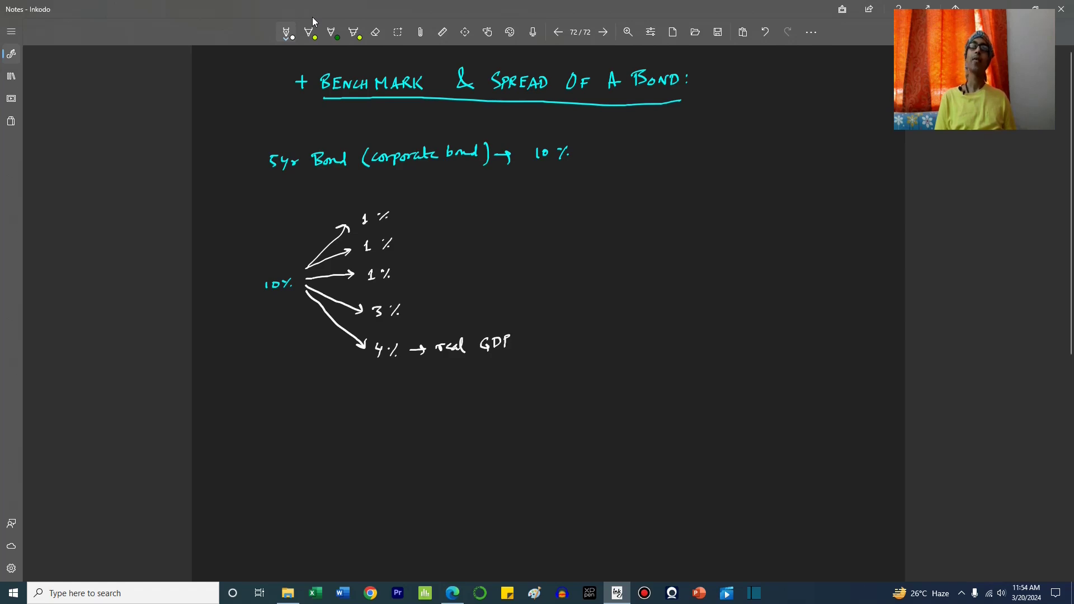
drag(524, 335, 521, 350)
mouse_move(538, 334)
mouse_down()
mouse_move(529, 345)
mouse_move(545, 353)
mouse_up()
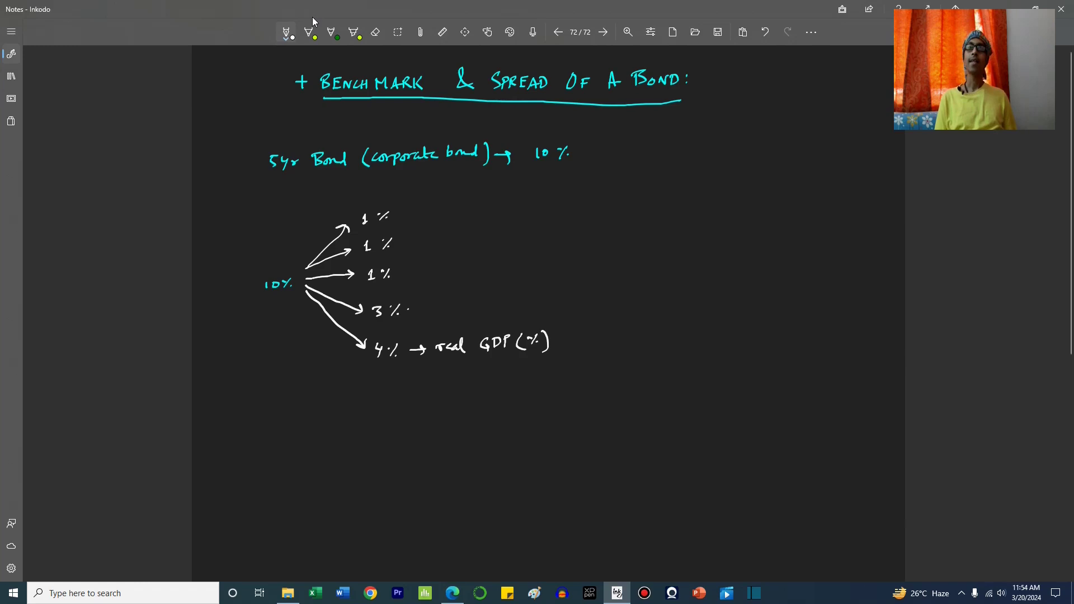
drag(407, 310, 487, 301)
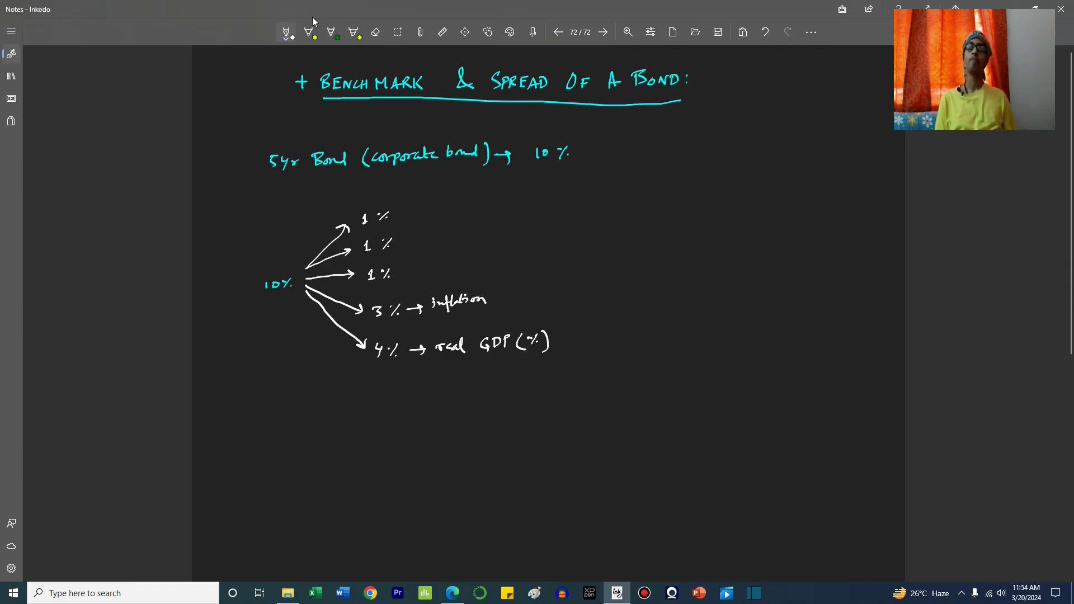
drag(401, 274, 420, 270)
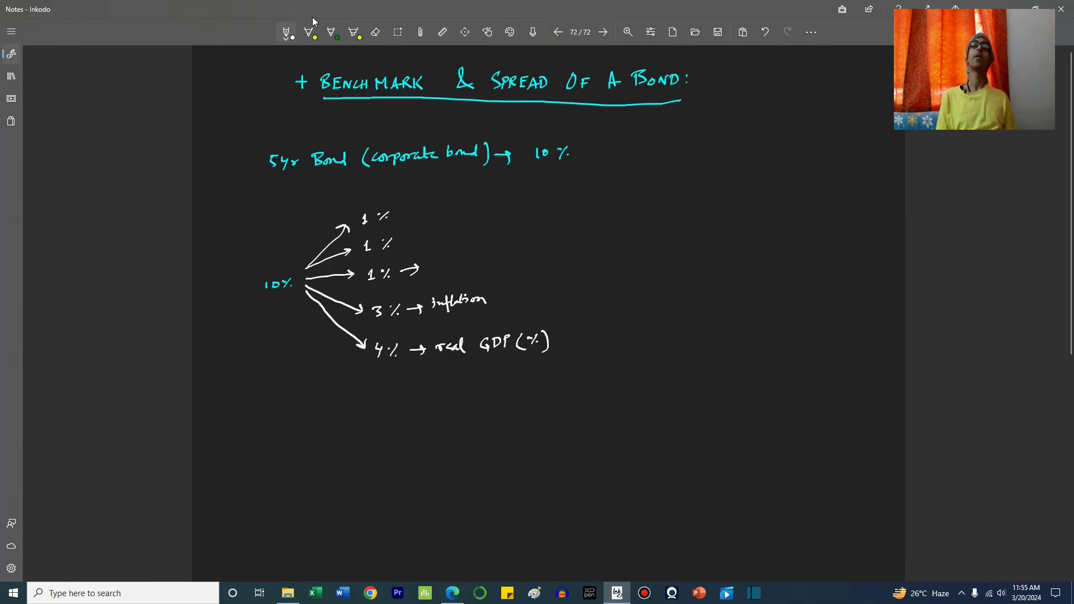
- Write 'credit risk' and 'tax reasons' beside the lower 1% branches and arrow the top 1%
mouse_move(435, 263)
mouse_down()
mouse_move(501, 258)
mouse_move(503, 271)
mouse_up()
drag(399, 244, 414, 248)
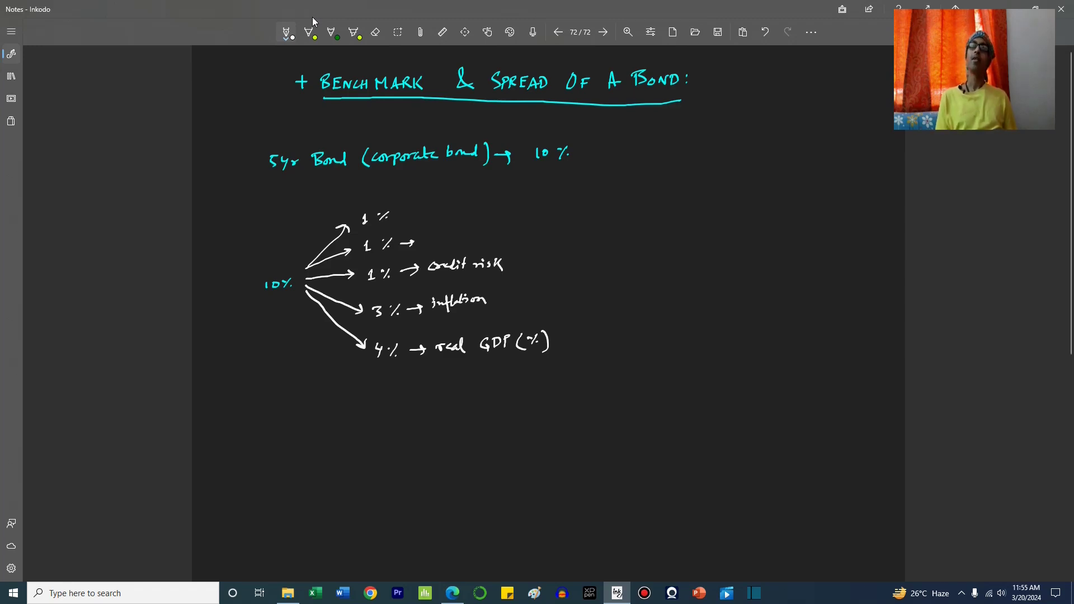
mouse_move(432, 232)
mouse_down()
mouse_move(429, 246)
mouse_move(435, 236)
mouse_up()
drag(445, 238, 446, 245)
drag(447, 238, 453, 245)
mouse_move(453, 237)
mouse_down()
mouse_move(447, 245)
mouse_move(507, 242)
mouse_up()
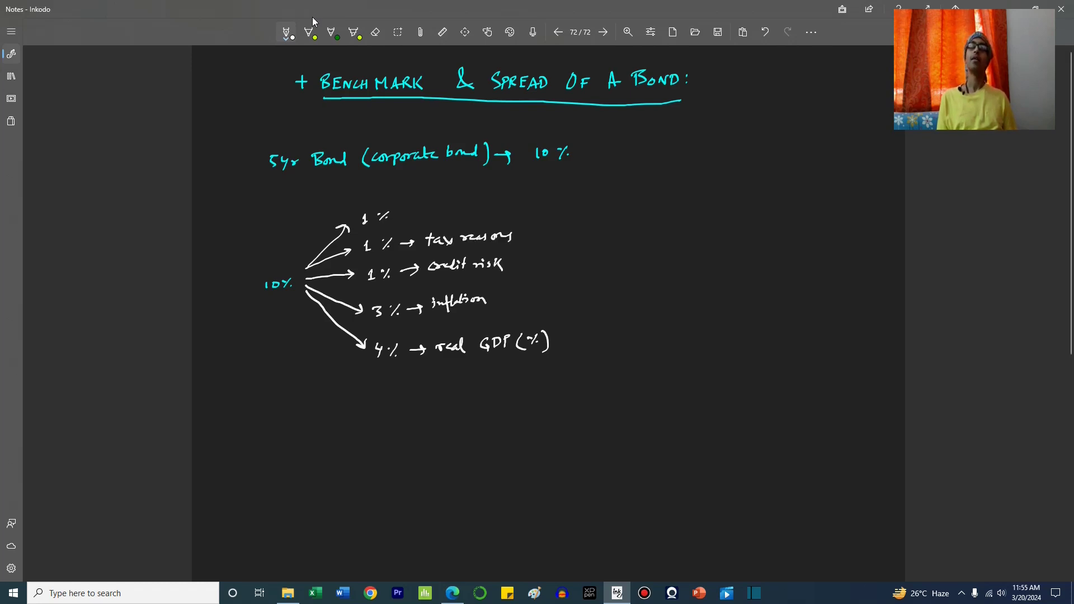
drag(398, 214, 412, 214)
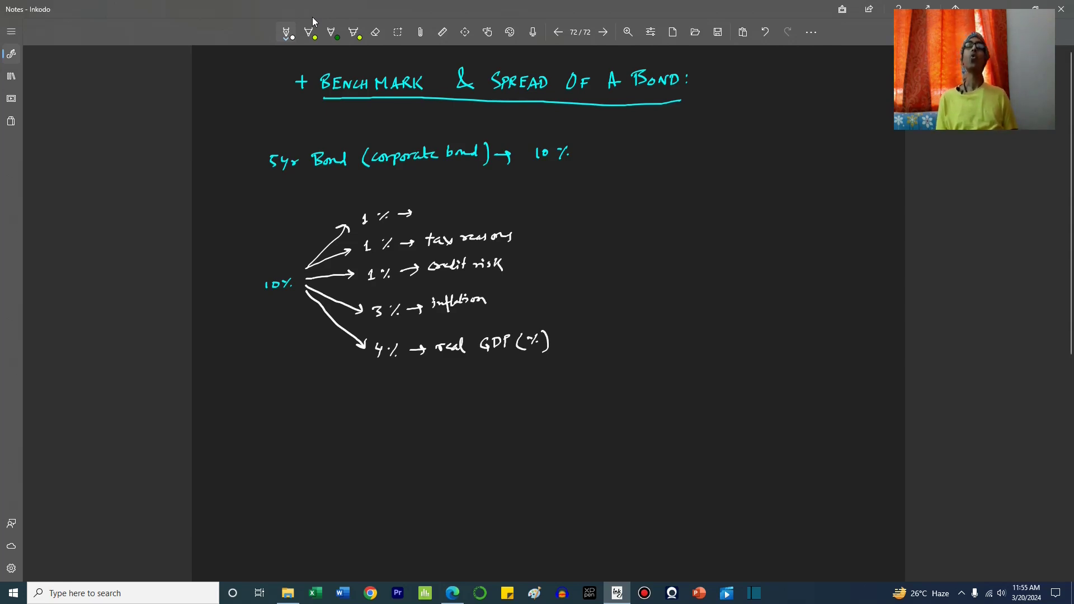
- Label the top 1% 'liquidity' and brace the three 1% parts as 'risk premium'
mouse_move(424, 206)
mouse_down()
mouse_move(437, 218)
mouse_move(466, 202)
mouse_move(473, 209)
mouse_up()
mouse_move(479, 206)
mouse_down()
mouse_move(482, 220)
mouse_move(531, 228)
mouse_move(517, 263)
mouse_up()
drag(551, 224, 558, 227)
mouse_move(560, 222)
mouse_down()
mouse_move(666, 217)
mouse_move(667, 226)
mouse_up()
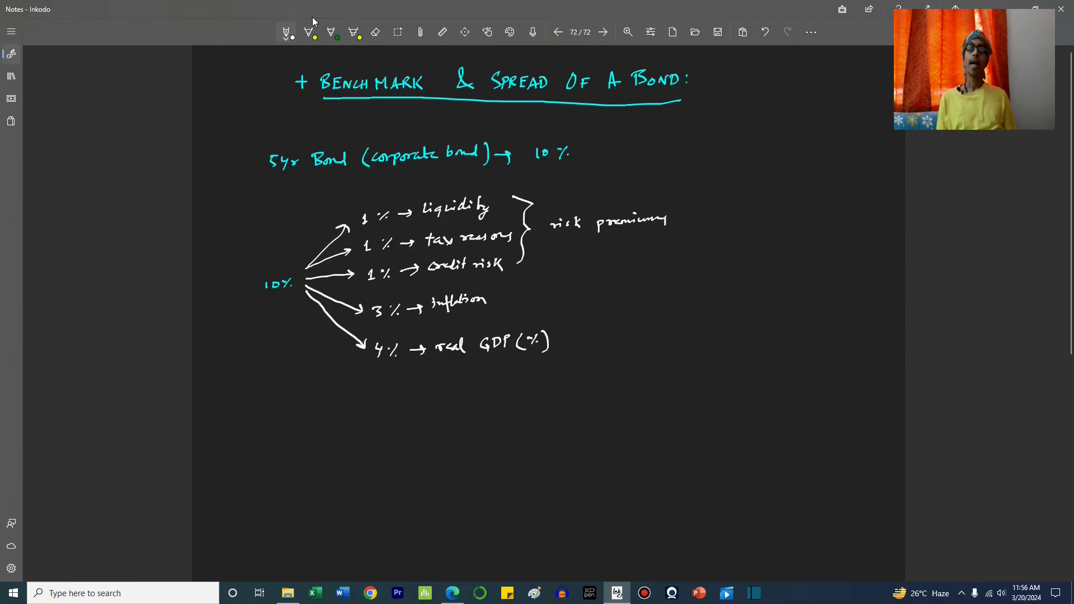
- Brace inflation and real GDP as 'risk free rate → (G-Bond) 5yr' and underline 5yr
drag(531, 286, 548, 350)
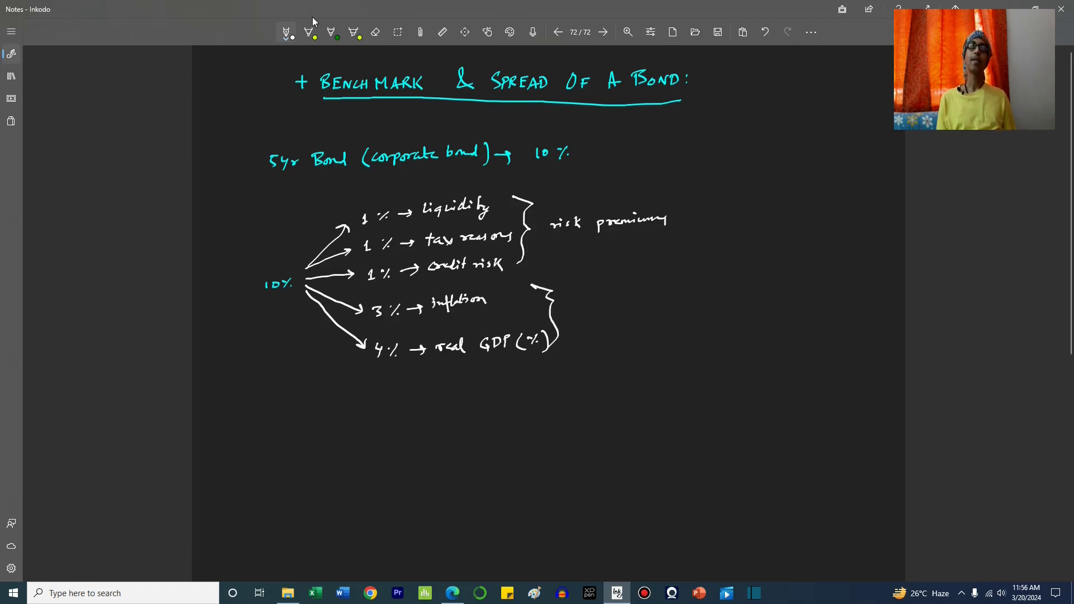
drag(567, 307, 589, 312)
drag(593, 301, 599, 313)
drag(619, 297, 659, 304)
drag(661, 307, 675, 299)
mouse_move(615, 327)
mouse_down()
mouse_move(598, 361)
mouse_move(644, 345)
mouse_move(582, 368)
mouse_up()
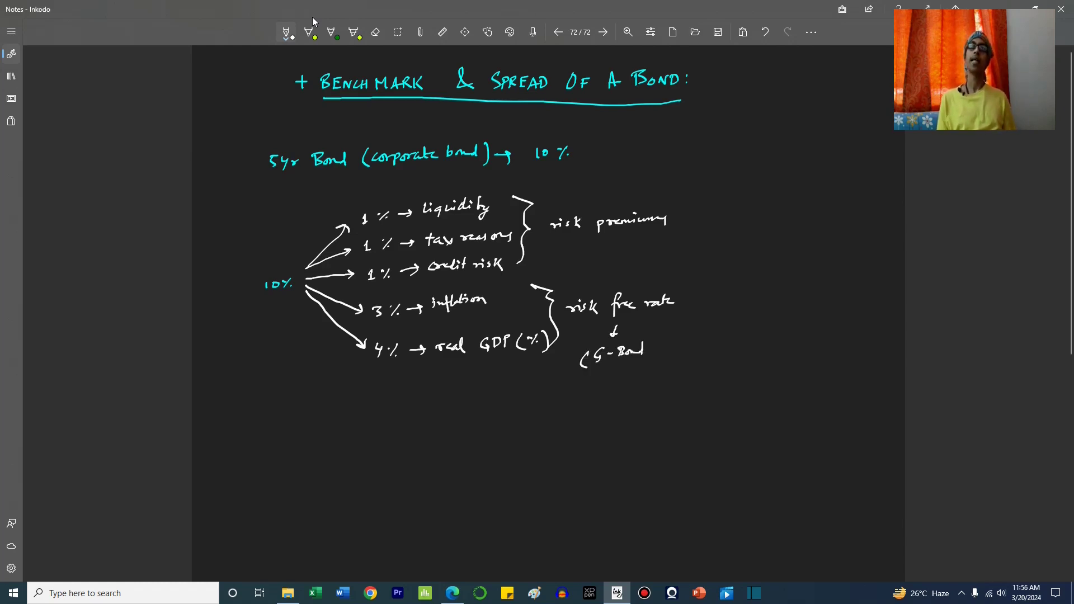
mouse_move(649, 339)
mouse_down()
mouse_move(651, 356)
mouse_move(609, 381)
mouse_move(621, 387)
mouse_move(635, 372)
mouse_up()
drag(273, 177, 306, 174)
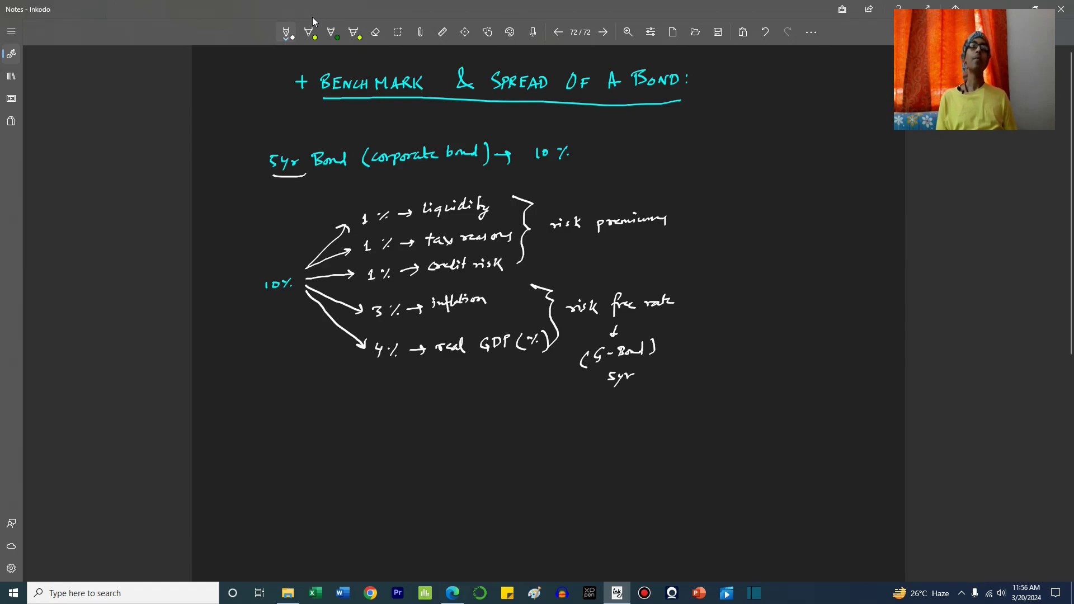
- Bracket the risk free rate and label it 'Benchmark.'
mouse_move(688, 269)
mouse_down()
mouse_move(697, 275)
mouse_move(690, 337)
mouse_up()
mouse_move(720, 293)
mouse_down()
mouse_move(785, 291)
mouse_move(792, 302)
mouse_up()
click(802, 301)
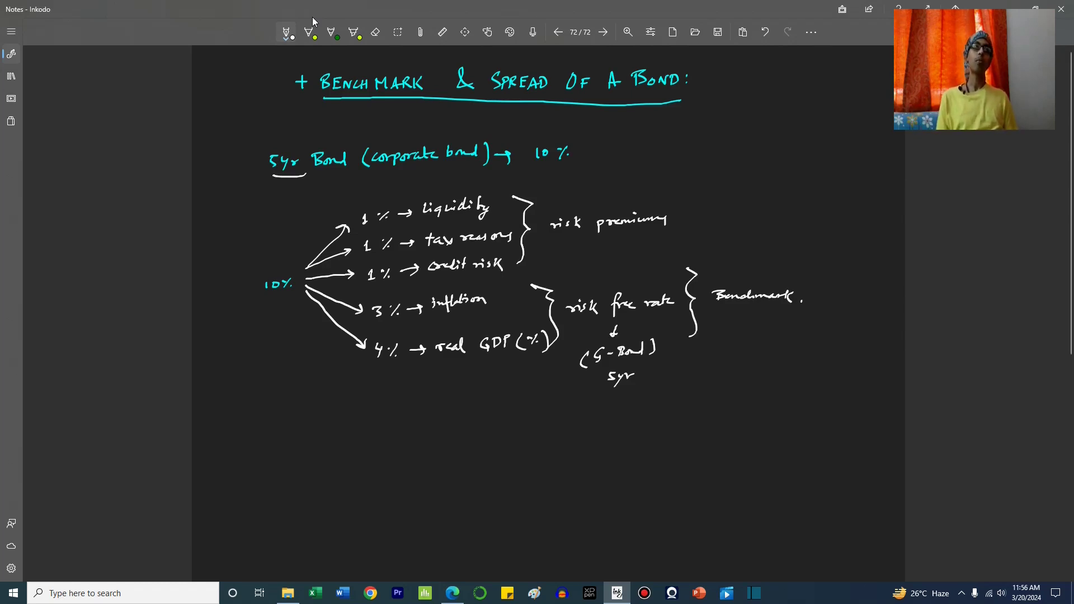
- Bracket risk premium and label it 'spread (over the benchmark)'
mouse_move(682, 181)
mouse_down()
mouse_move(696, 182)
mouse_move(685, 238)
mouse_up()
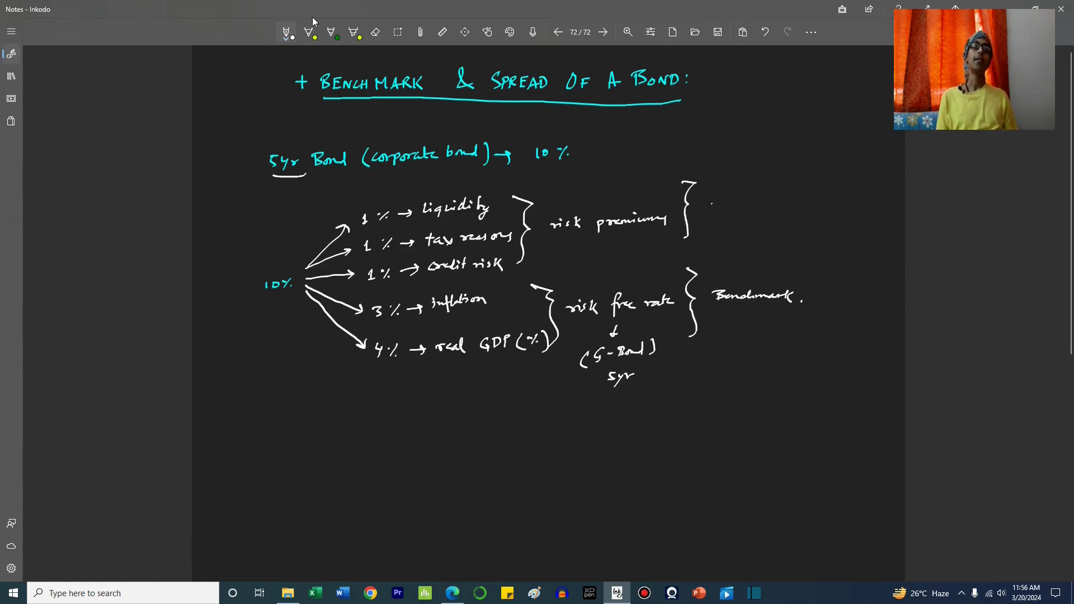
mouse_move(714, 201)
mouse_down()
mouse_move(707, 209)
mouse_move(718, 214)
mouse_move(760, 197)
mouse_move(789, 205)
mouse_up()
drag(797, 200, 851, 196)
drag(816, 224, 882, 222)
drag(886, 215, 886, 229)
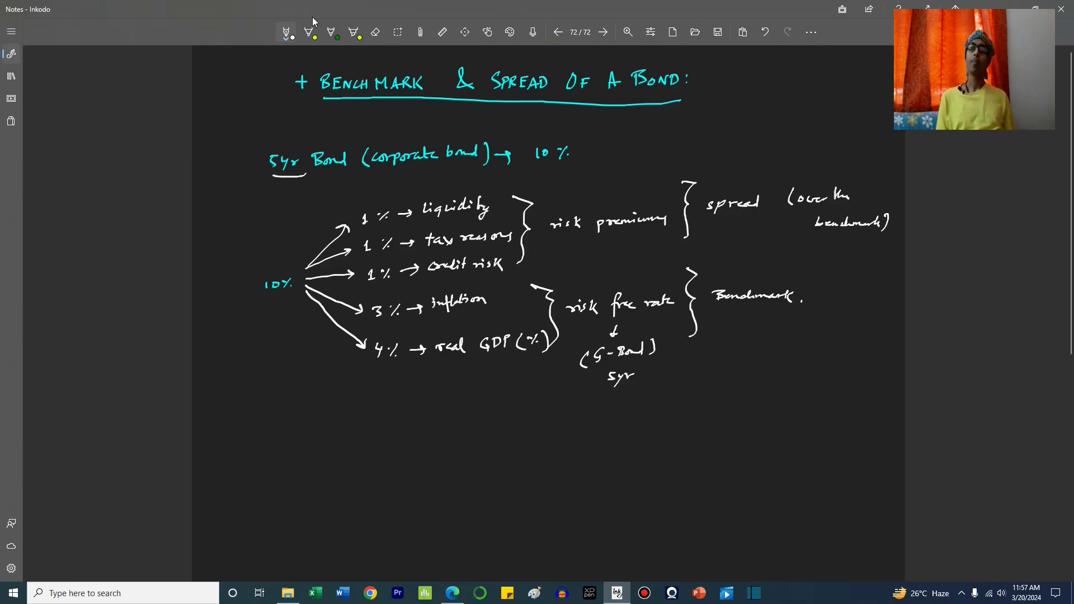
- Write the 'G-Bond → G-Spread' and 'Z-spread' bullets below the diagram, plus a long arrow down from 10%
scroll(1023, 214, down, 1)
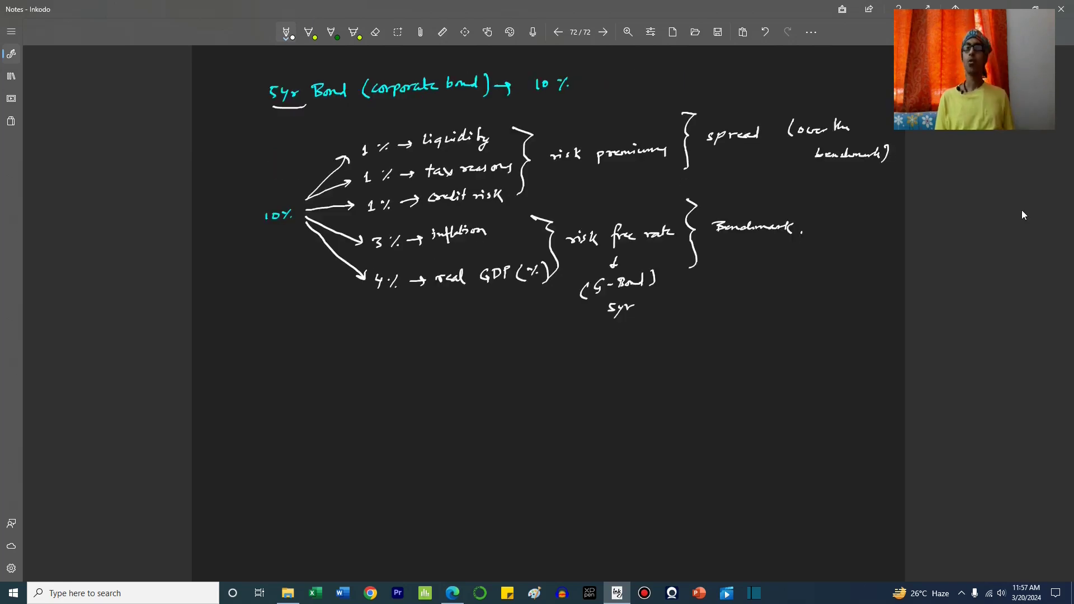
mouse_move(270, 396)
mouse_down()
mouse_move(326, 396)
mouse_move(345, 383)
mouse_up()
drag(363, 394, 426, 386)
mouse_move(437, 379)
mouse_down()
mouse_move(431, 393)
mouse_move(450, 383)
mouse_up()
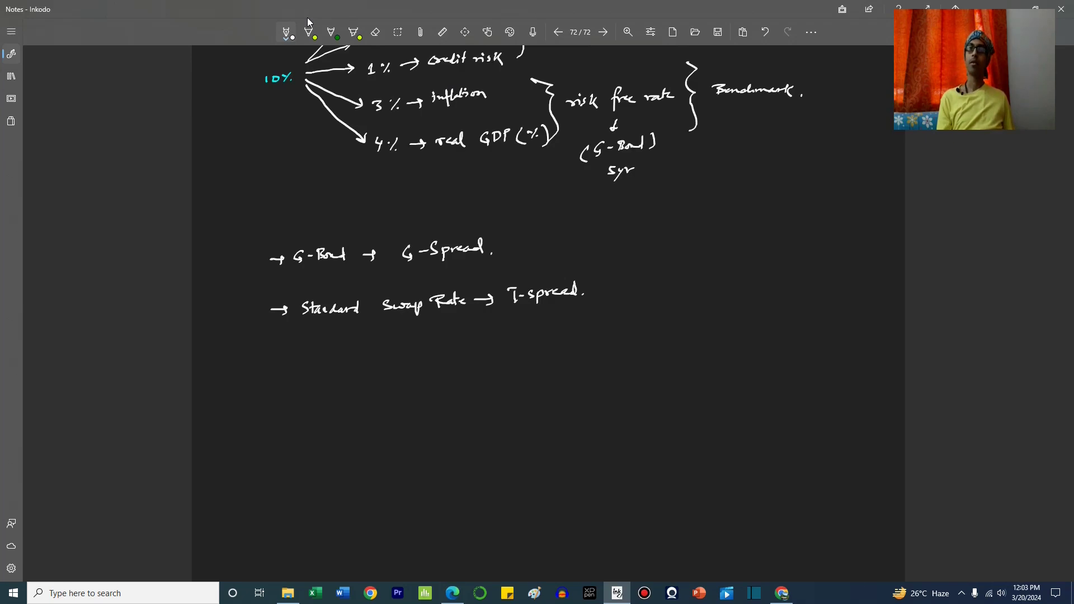
drag(274, 371, 285, 371)
mouse_move(281, 367)
mouse_down()
mouse_move(280, 376)
mouse_move(316, 372)
mouse_up()
mouse_move(324, 367)
mouse_down()
mouse_move(329, 377)
mouse_move(367, 361)
mouse_up()
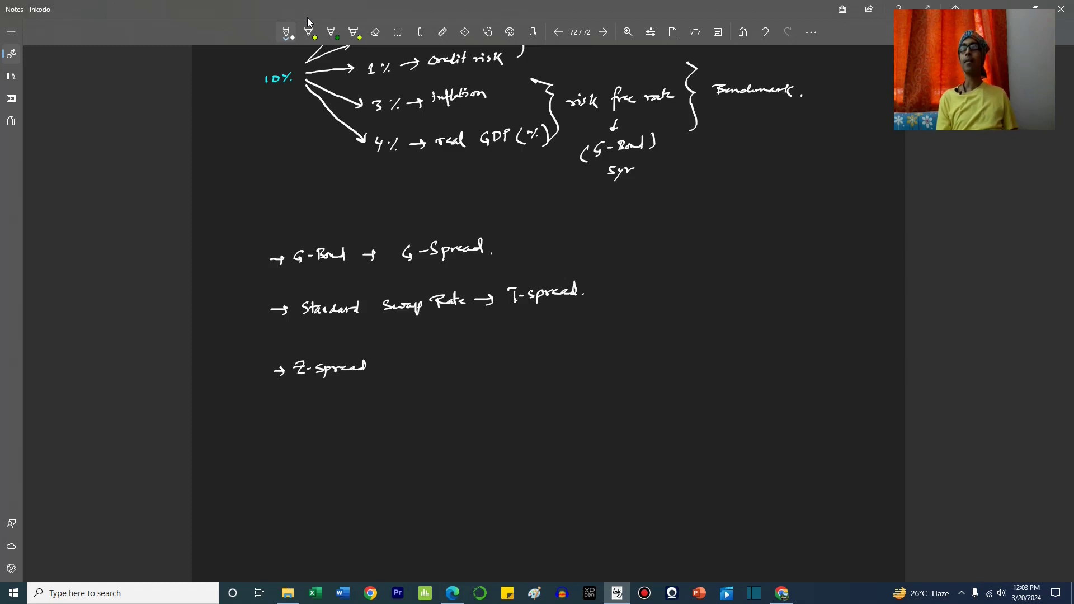
mouse_move(251, 97)
mouse_down()
mouse_move(210, 316)
mouse_move(286, 471)
mouse_up()
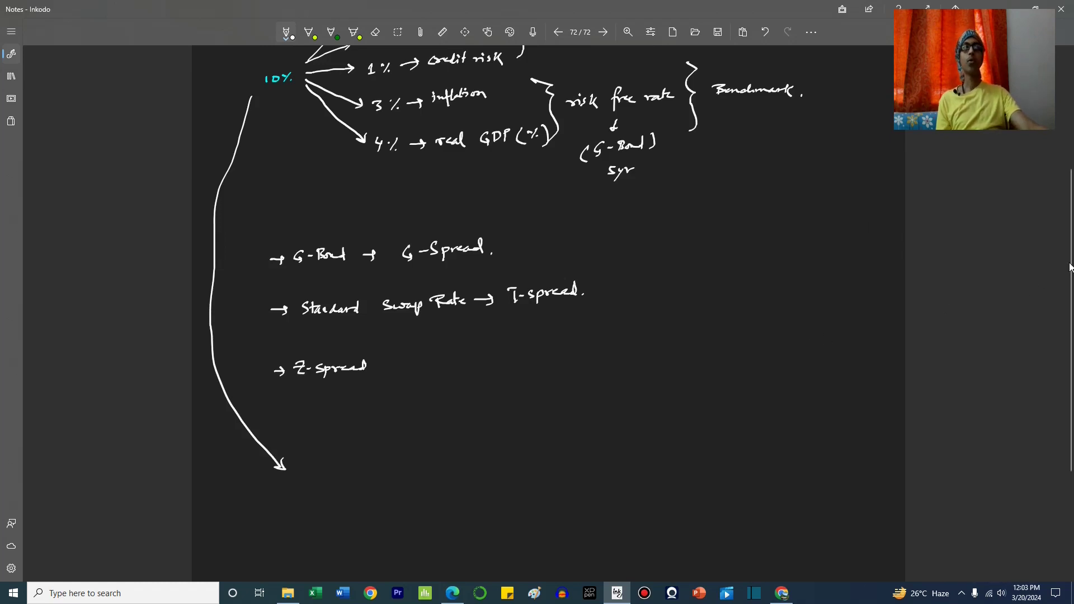
- Write '95 =' at the arrow's tip followed by the fractions 10/(1+z1) through 10/(1+z5)^5
scroll(1069, 330, down, 2)
scroll(1068, 342, down, 2)
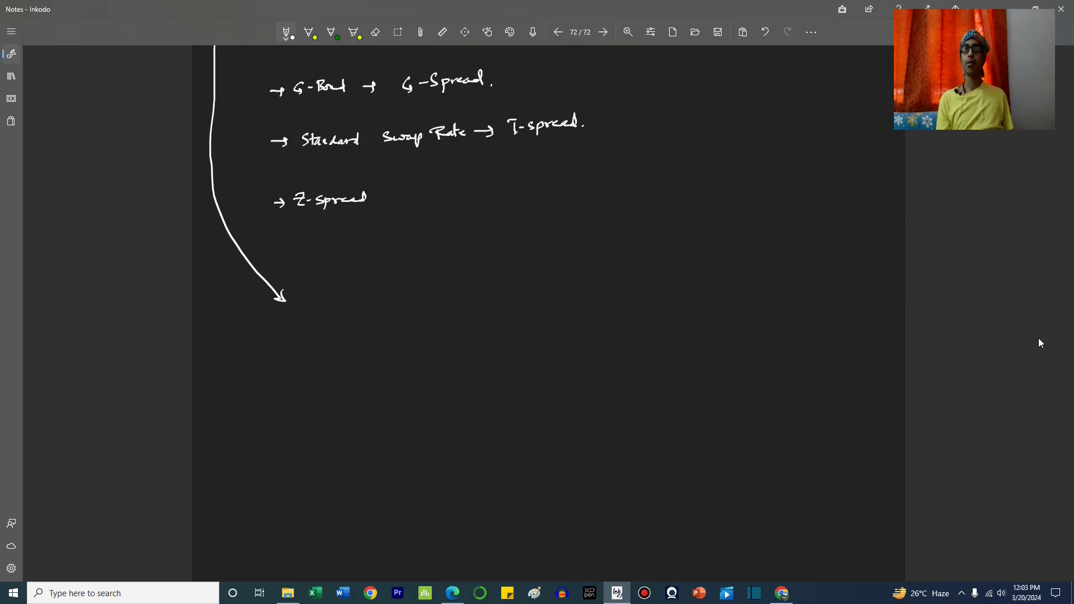
mouse_move(315, 296)
mouse_down()
mouse_move(312, 308)
mouse_move(320, 295)
mouse_move(321, 308)
mouse_move(354, 297)
mouse_up()
drag(342, 303, 353, 303)
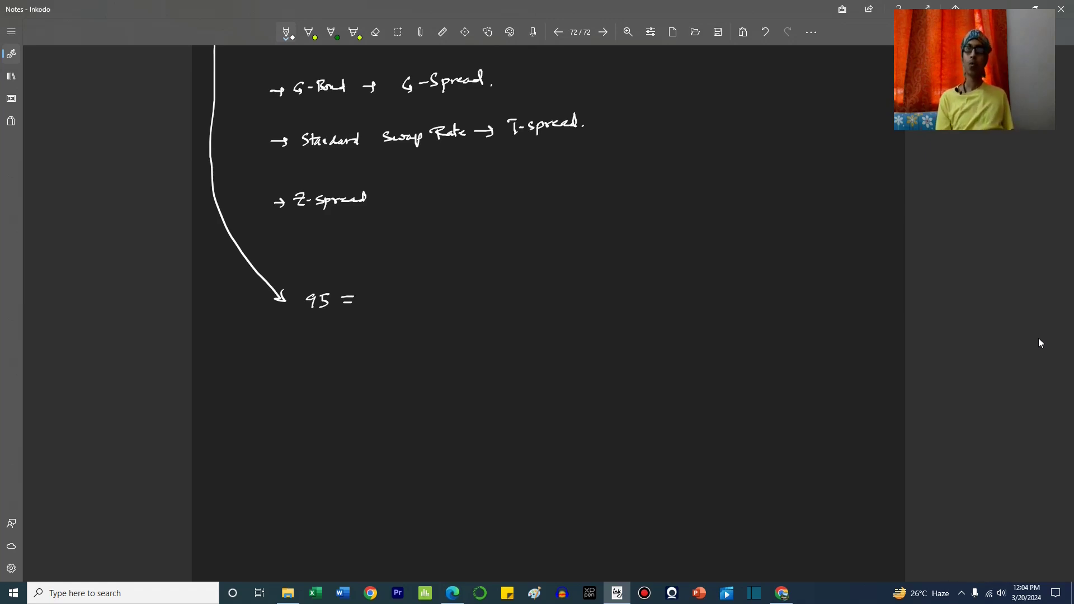
mouse_move(407, 265)
mouse_down()
mouse_move(407, 280)
mouse_move(417, 270)
mouse_up()
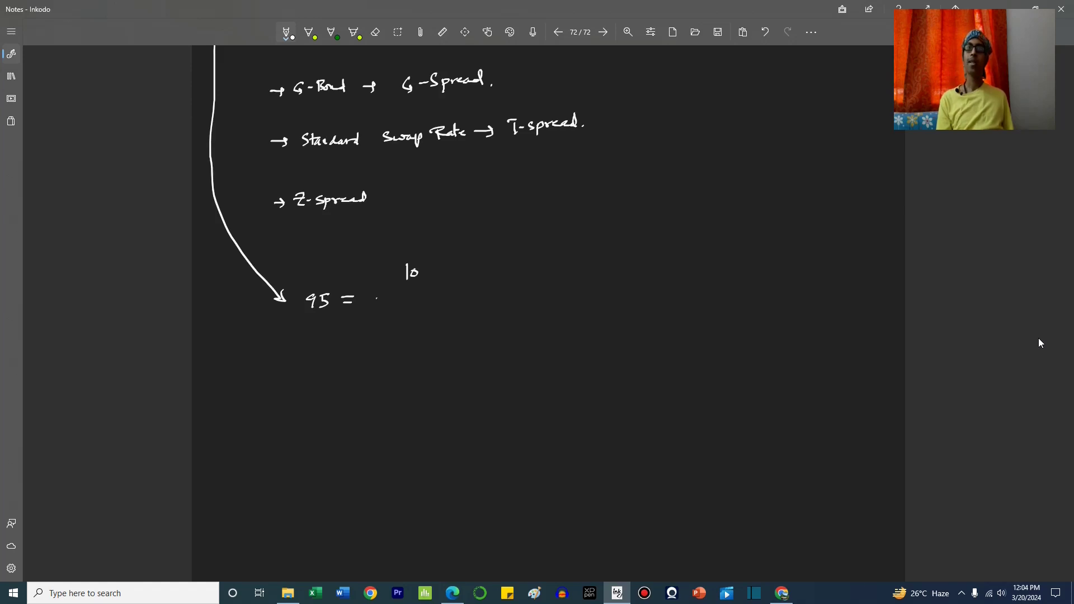
drag(376, 299, 459, 294)
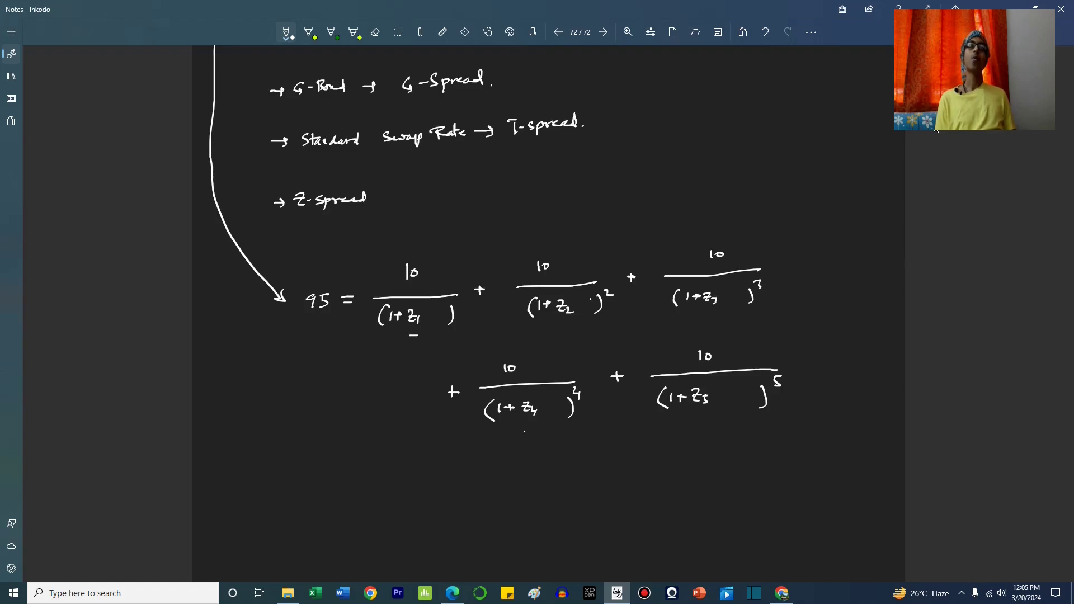
- Underline z4, z2, z5 in the denominators and the price 95
drag(524, 431, 538, 432)
drag(556, 323, 569, 323)
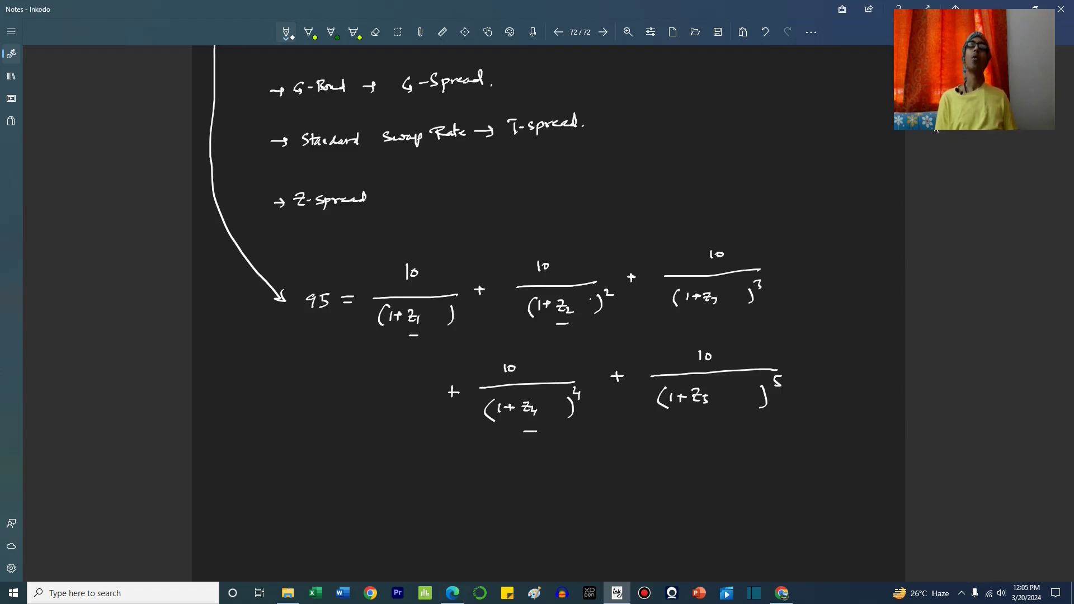
drag(692, 415, 704, 414)
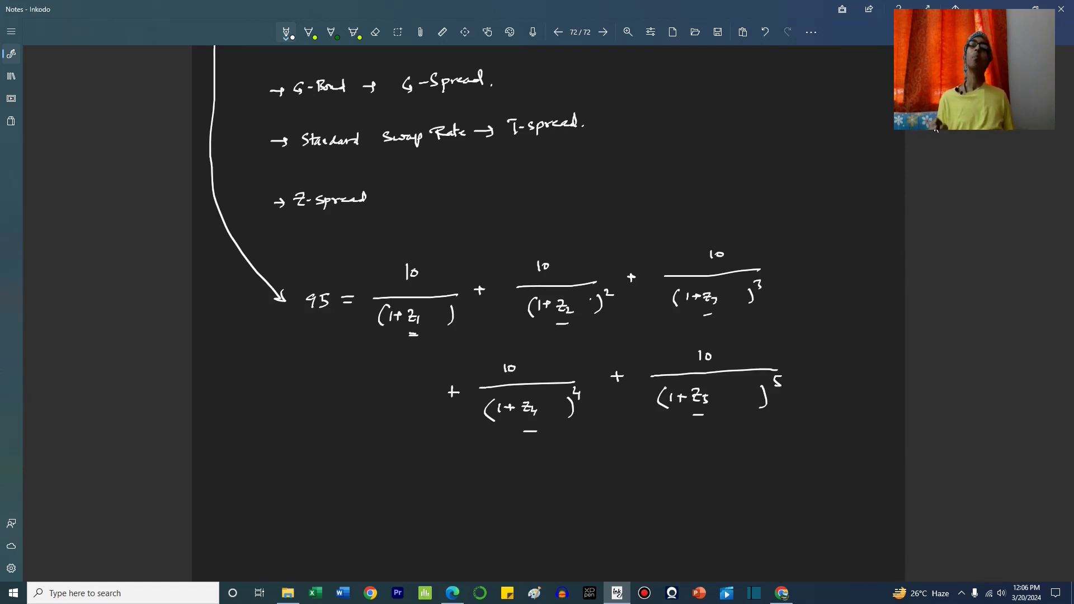
drag(309, 321, 326, 320)
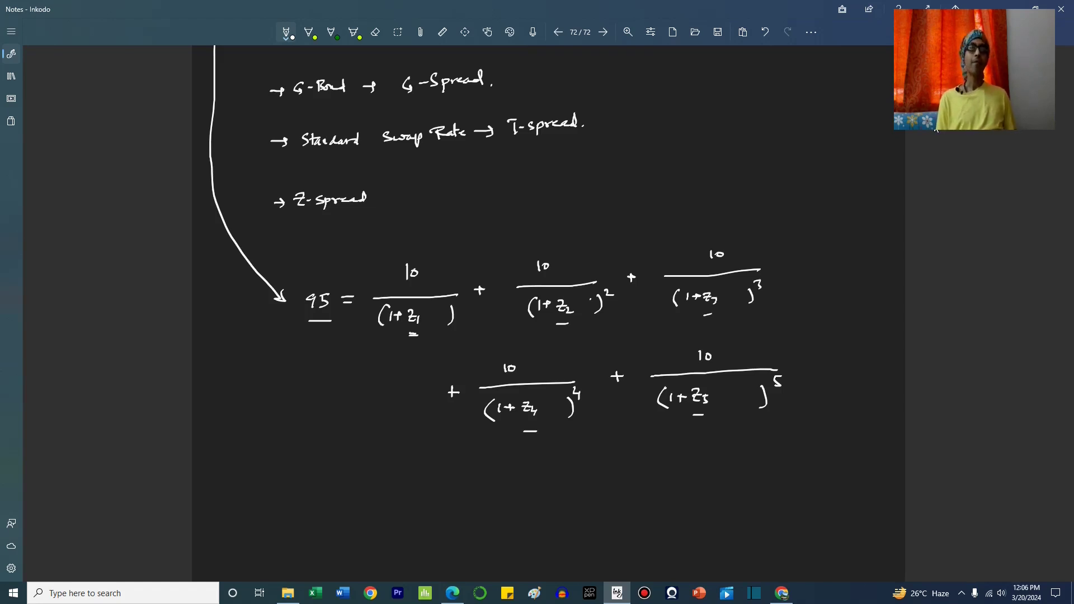
- Add +Z to all five denominators and link the equation to Z-spread with a curved arrow
drag(422, 316, 444, 321)
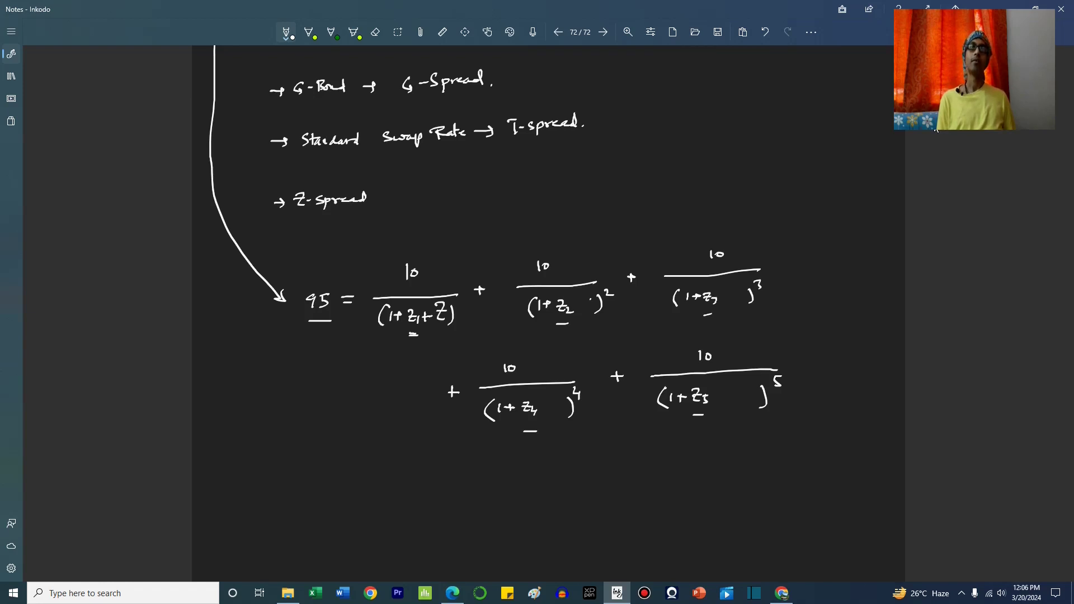
mouse_move(577, 300)
mouse_down()
mouse_move(575, 312)
mouse_move(594, 311)
mouse_up()
drag(718, 299, 746, 297)
drag(541, 410, 549, 411)
drag(551, 401, 562, 415)
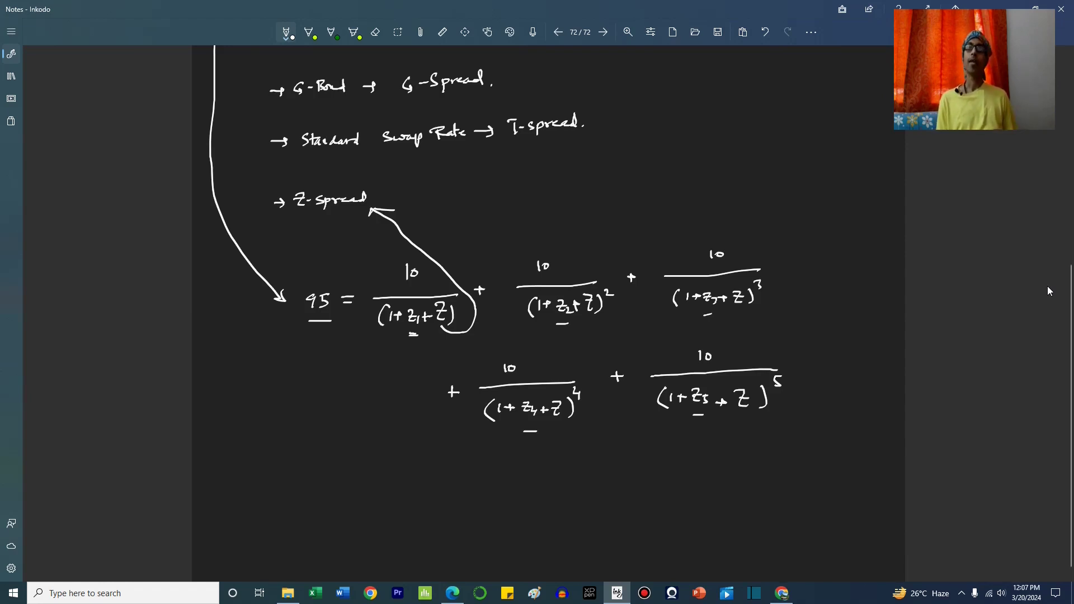
- Write '– Option Value → Option Adjusted Spread' after Z-spread and begin a new bullet
drag(393, 196, 402, 197)
drag(427, 200, 477, 201)
mouse_move(488, 190)
mouse_down()
mouse_move(527, 198)
mouse_move(581, 183)
mouse_move(616, 189)
mouse_up()
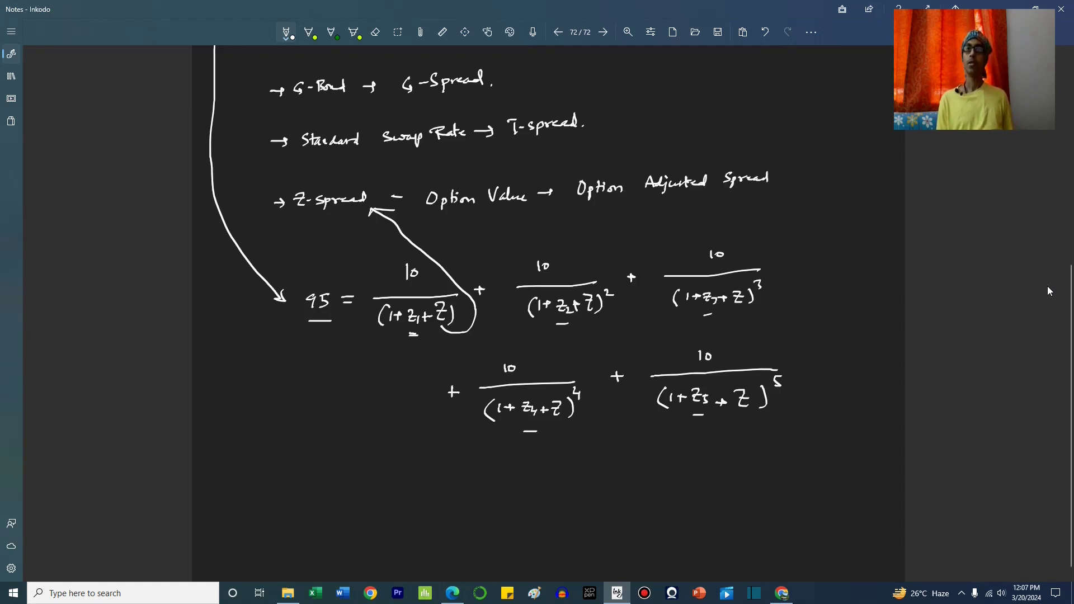
mouse_move(273, 515)
mouse_down()
mouse_move(378, 506)
mouse_move(378, 524)
mouse_move(413, 502)
mouse_up()
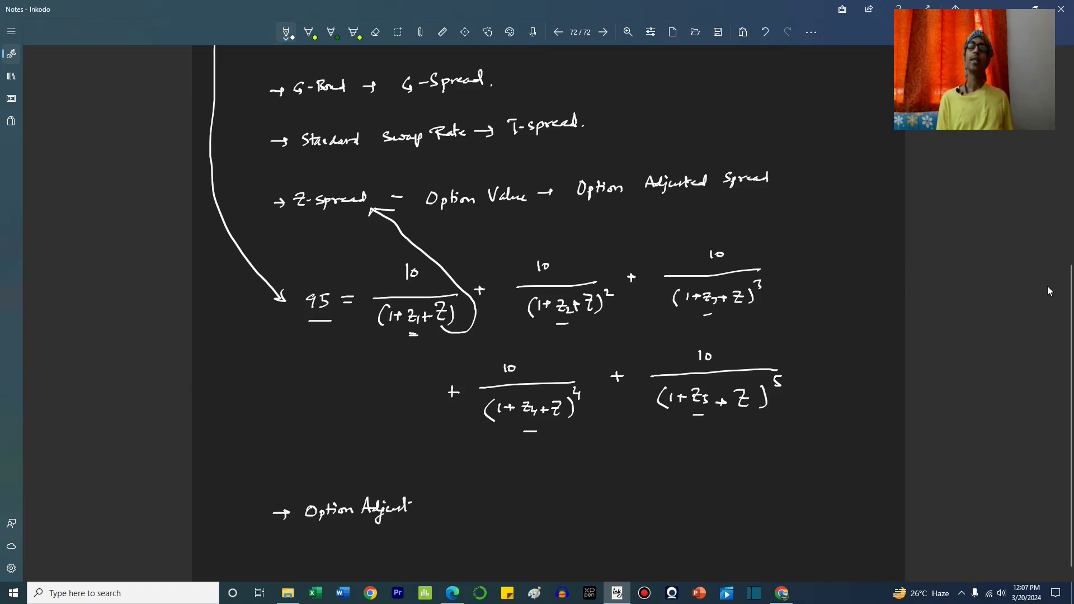